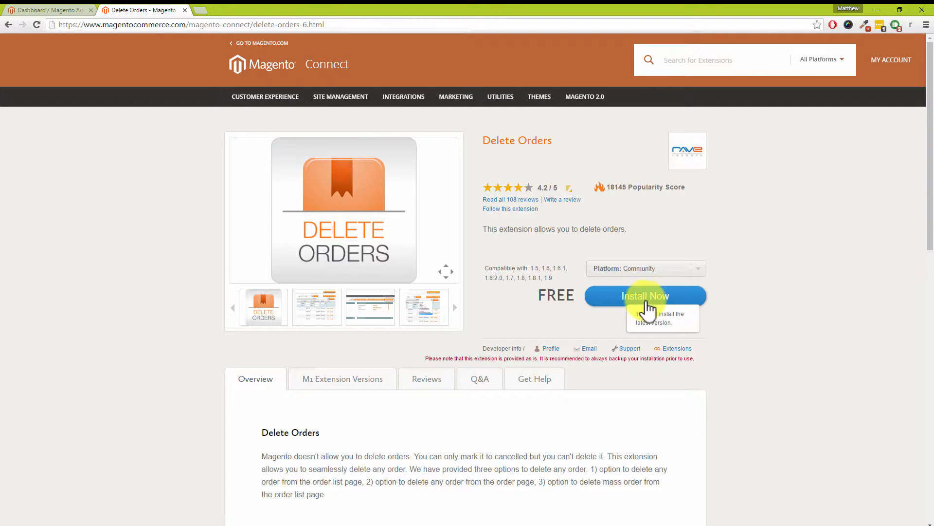
Step: Accept the extension license agreement for Delete Orders, get its Magento Connect 2.0 extension key and copy it
{"action": "left_click", "coordinate": [644, 307]}
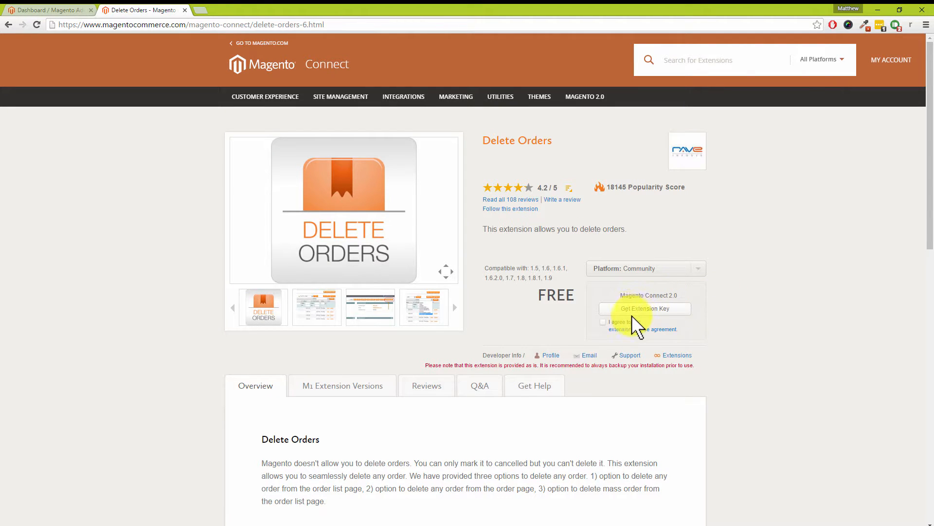
{"action": "left_click", "coordinate": [603, 321]}
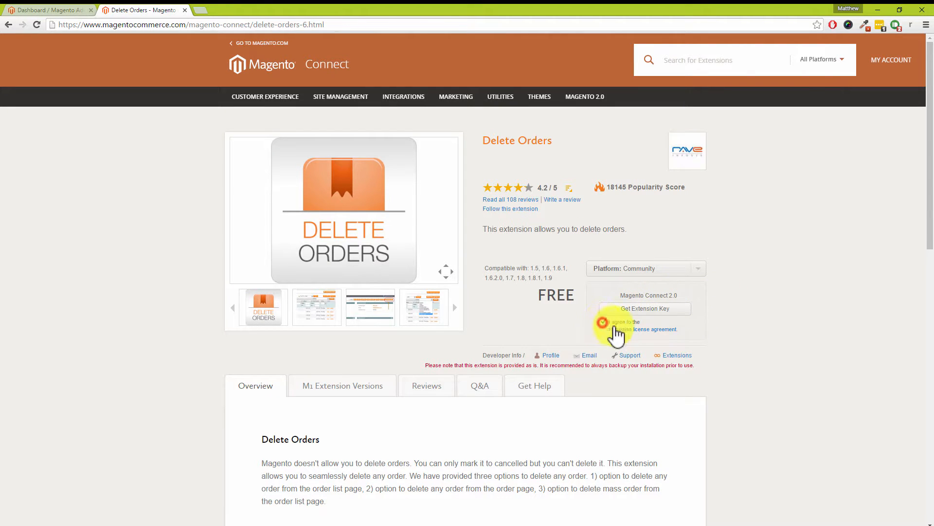
{"action": "left_click", "coordinate": [649, 311]}
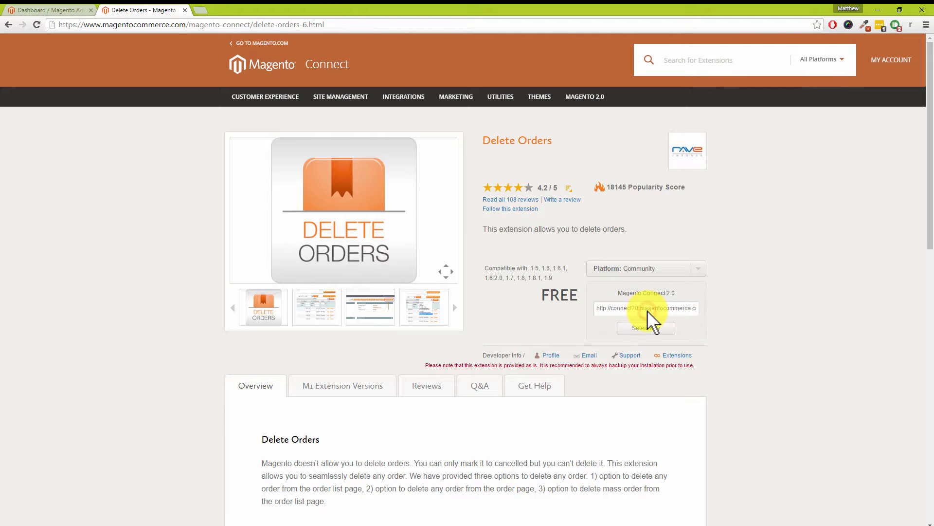
{"action": "left_click", "coordinate": [648, 329]}
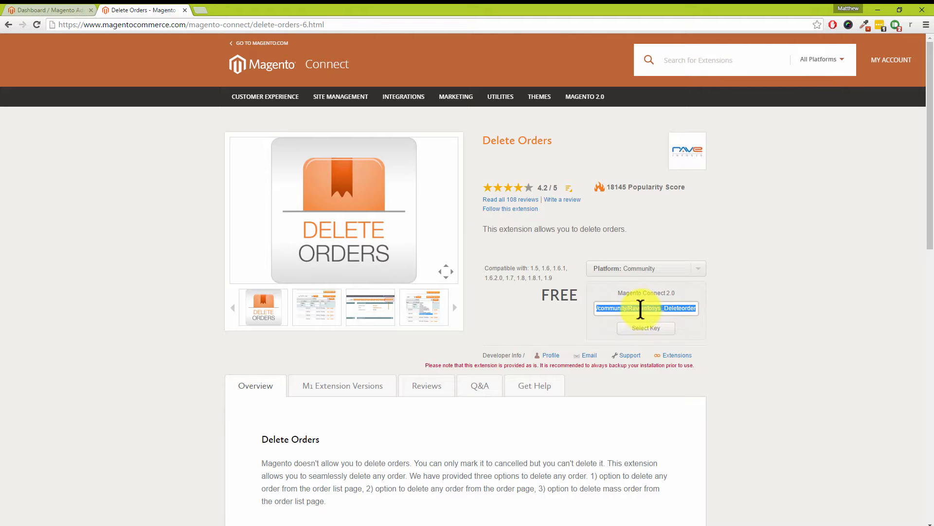
{"action": "right_click", "coordinate": [639, 307]}
{"action": "left_click", "coordinate": [665, 326]}
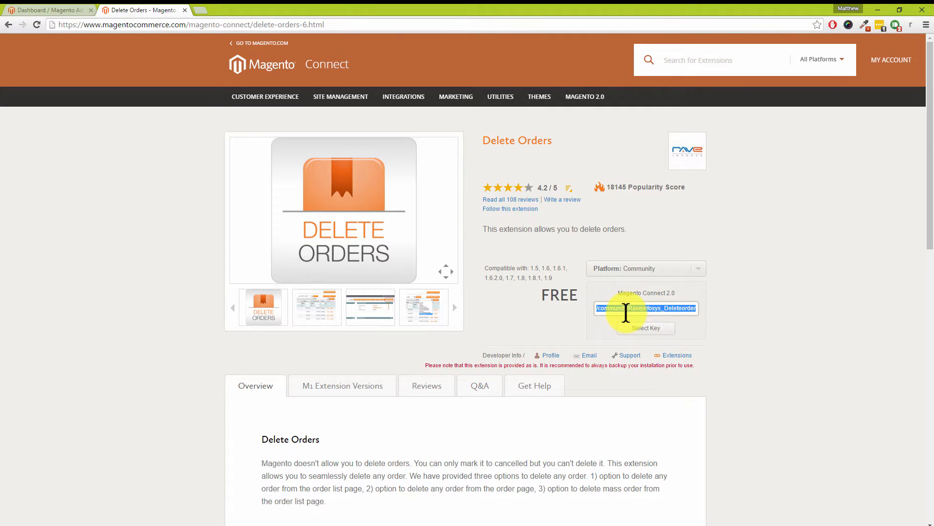
Step: Switch to the Magento admin panel and log in to Magento Connect Manager with the prefilled credentials
{"action": "left_click", "coordinate": [69, 11]}
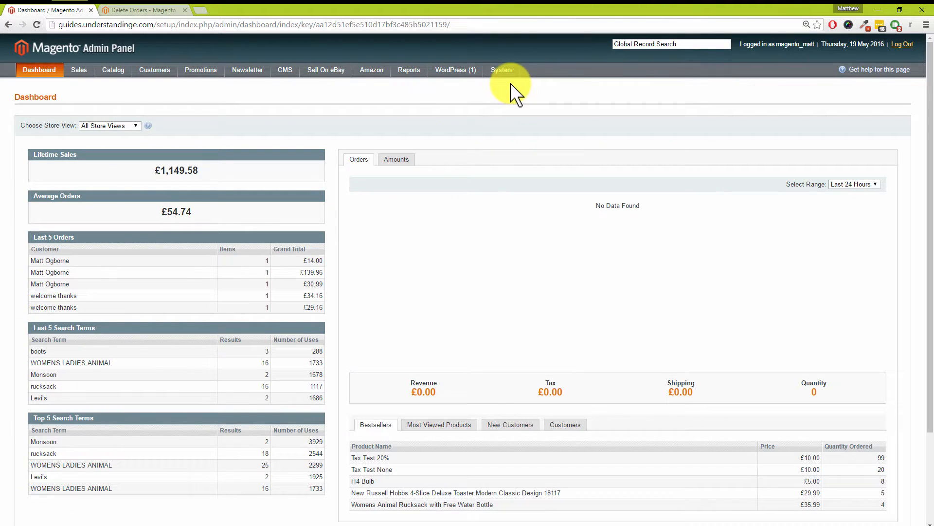
{"action": "mouse_move", "coordinate": [503, 64]}
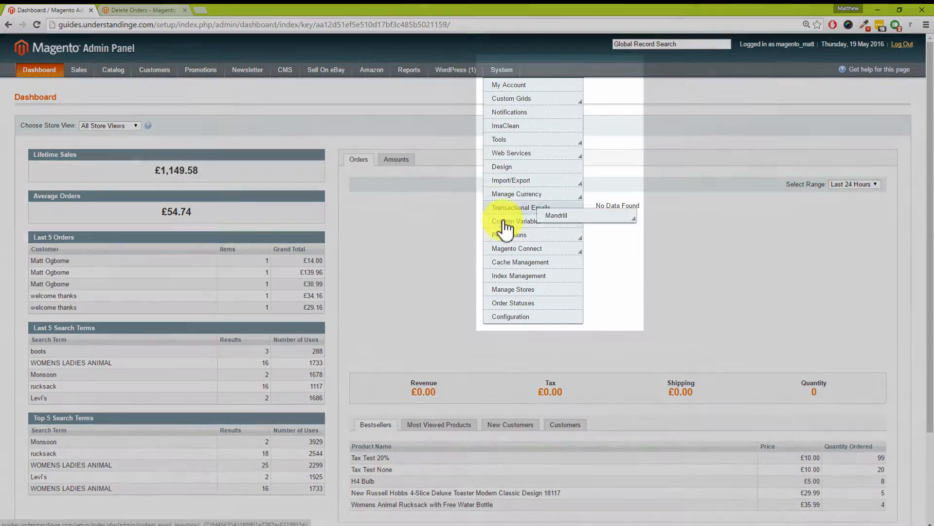
{"action": "mouse_move", "coordinate": [509, 246]}
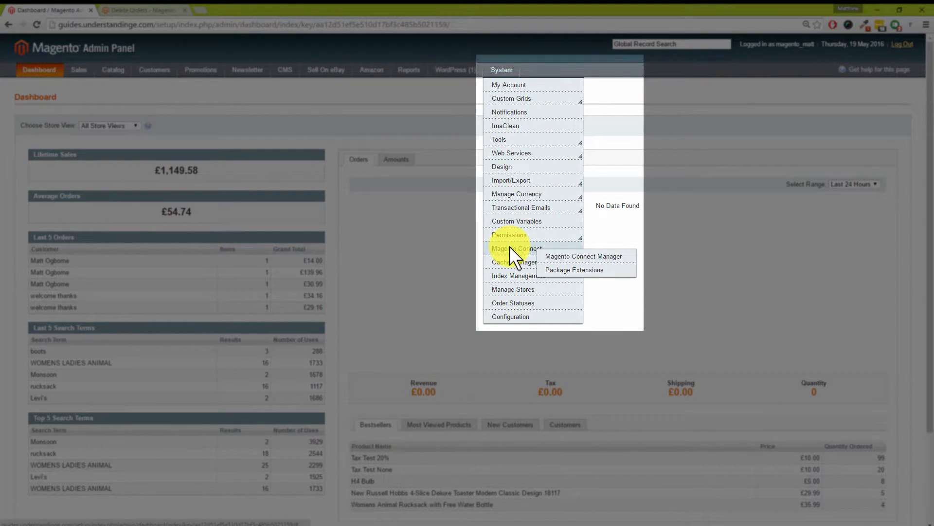
{"action": "left_click", "coordinate": [560, 257]}
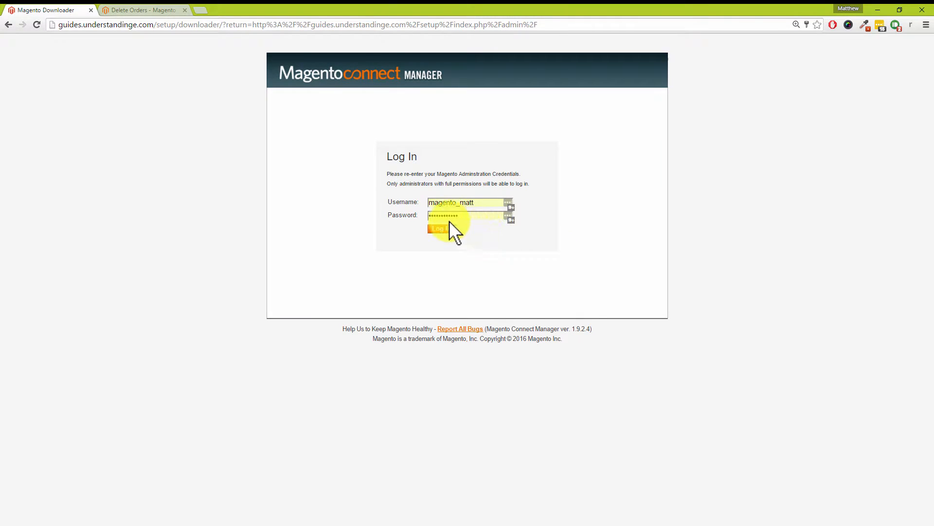
{"action": "left_click", "coordinate": [440, 228]}
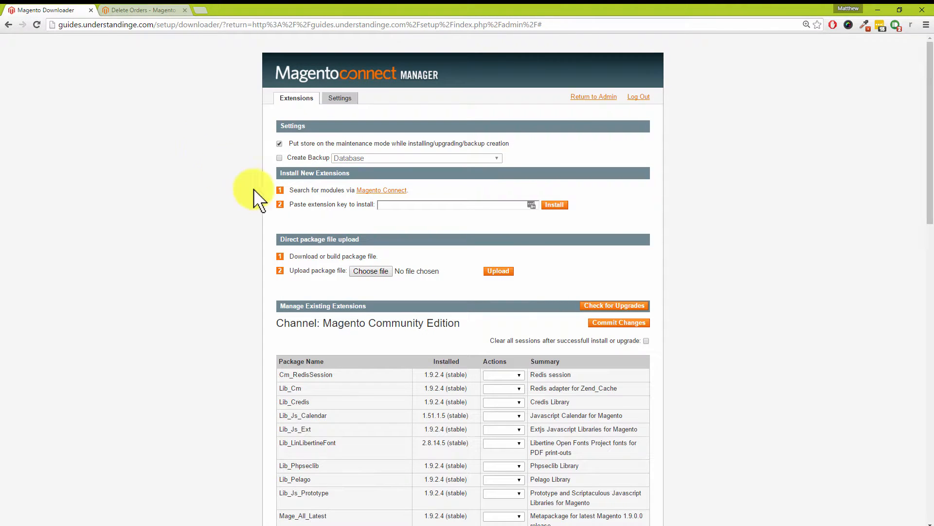
Step: Paste the copied extension key for installation and proceed with installing the Raveinfosys_Deleteorder package
{"action": "left_click", "coordinate": [385, 205]}
{"action": "right_click", "coordinate": [387, 206]}
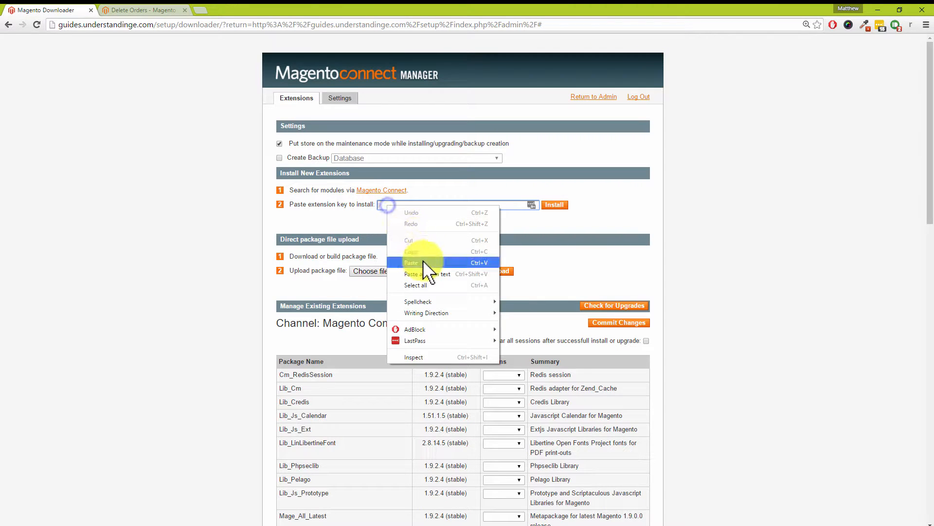
{"action": "left_click", "coordinate": [422, 262]}
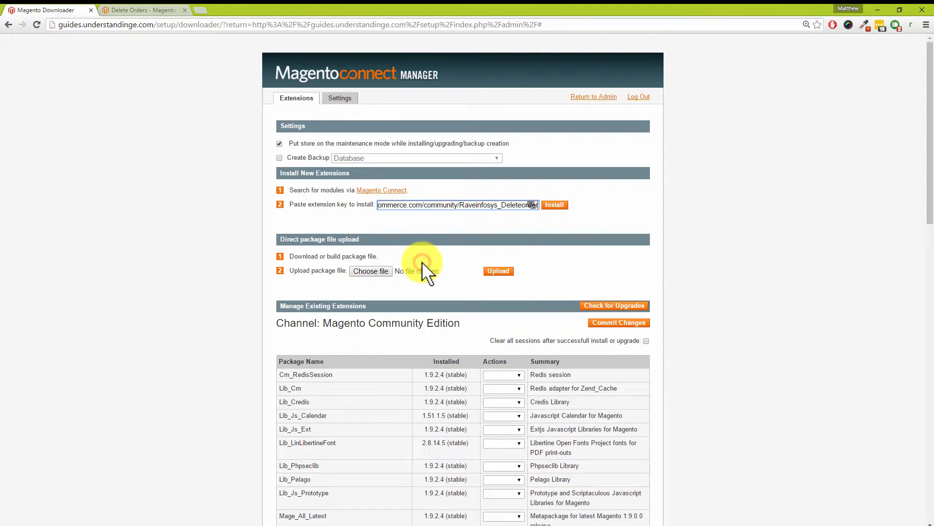
{"action": "left_click", "coordinate": [560, 204]}
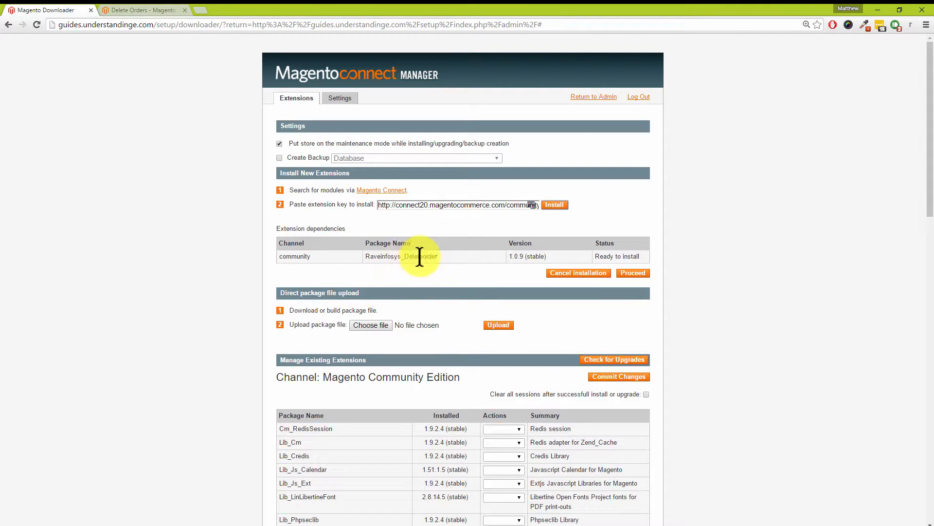
{"action": "left_click", "coordinate": [629, 274]}
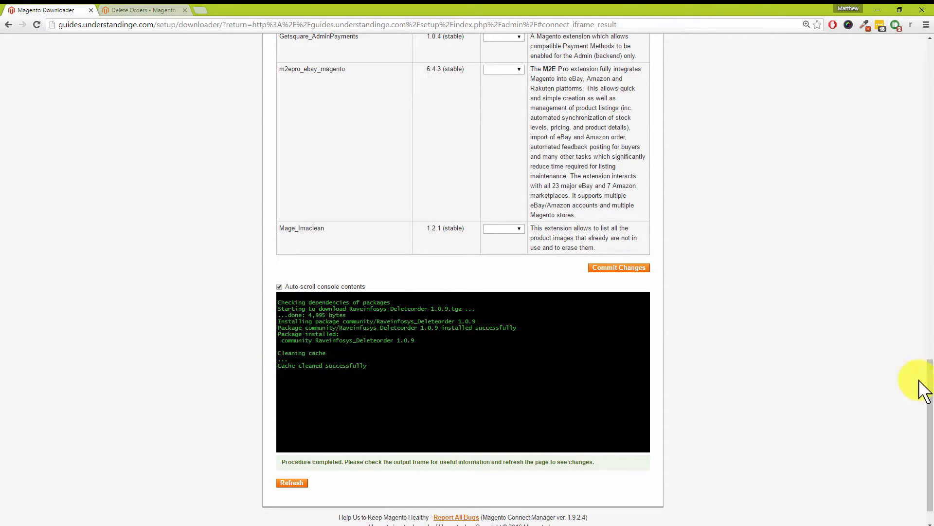
Step: Return to the admin panel and refresh all cache types in Cache Management
{"action": "left_click_drag", "start_coordinate": [929, 379], "coordinate": [923, 51]}
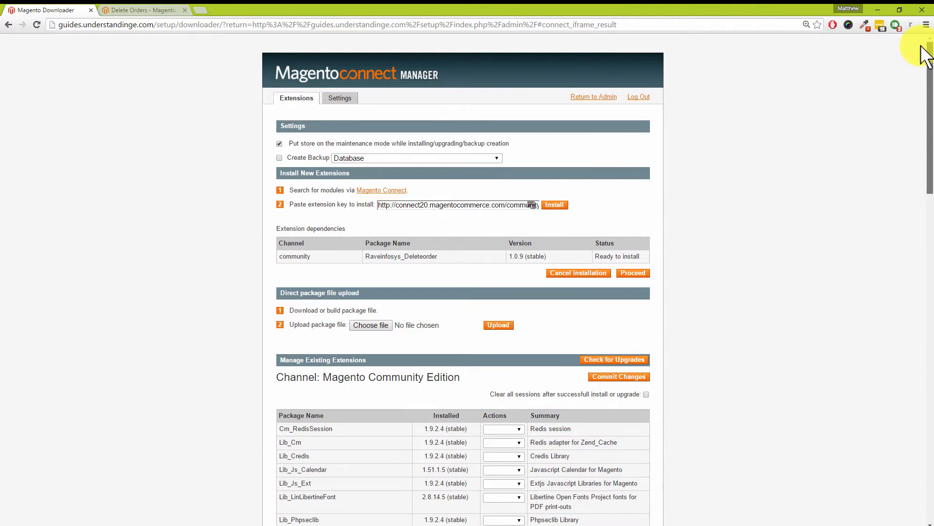
{"action": "left_click", "coordinate": [601, 97]}
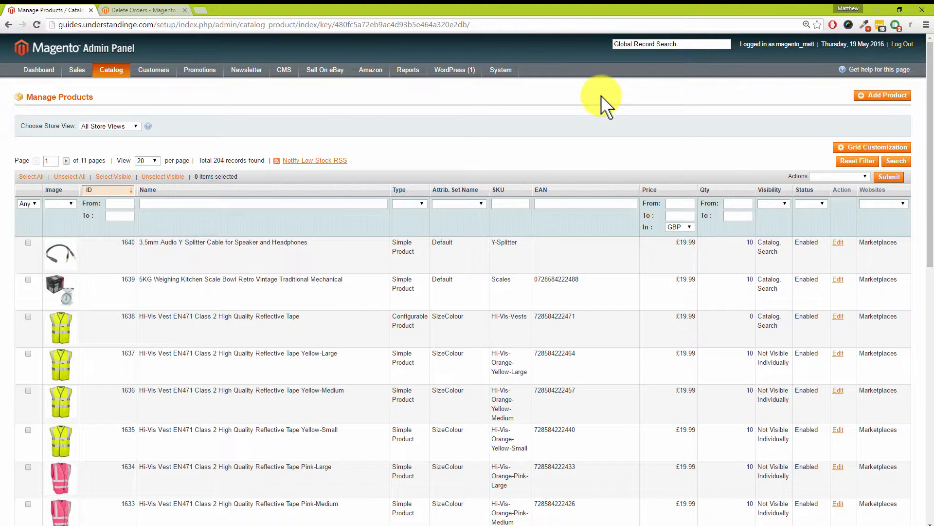
{"action": "mouse_move", "coordinate": [510, 74]}
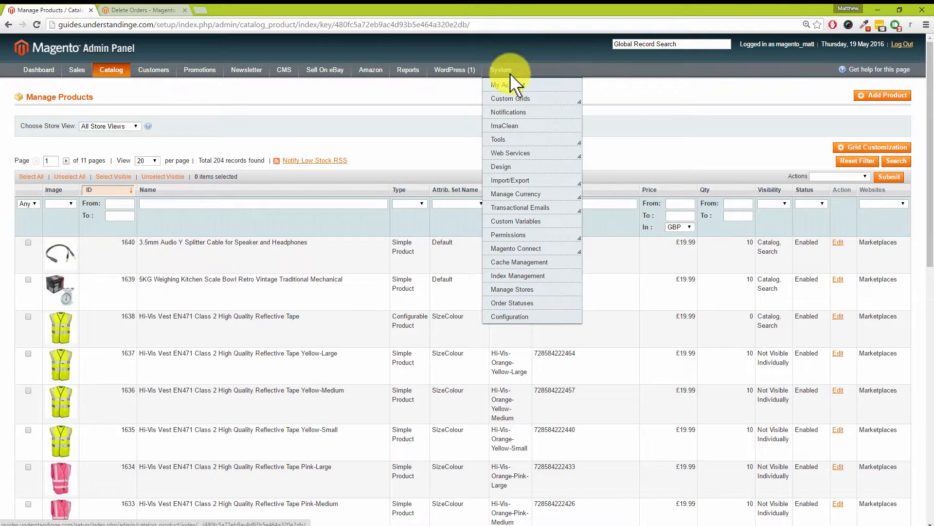
{"action": "left_click", "coordinate": [510, 261]}
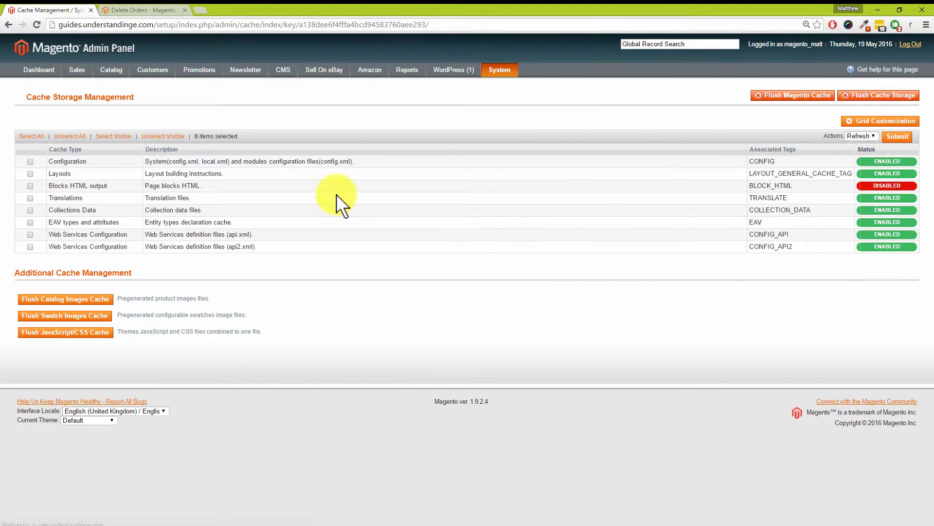
{"action": "left_click", "coordinate": [31, 136]}
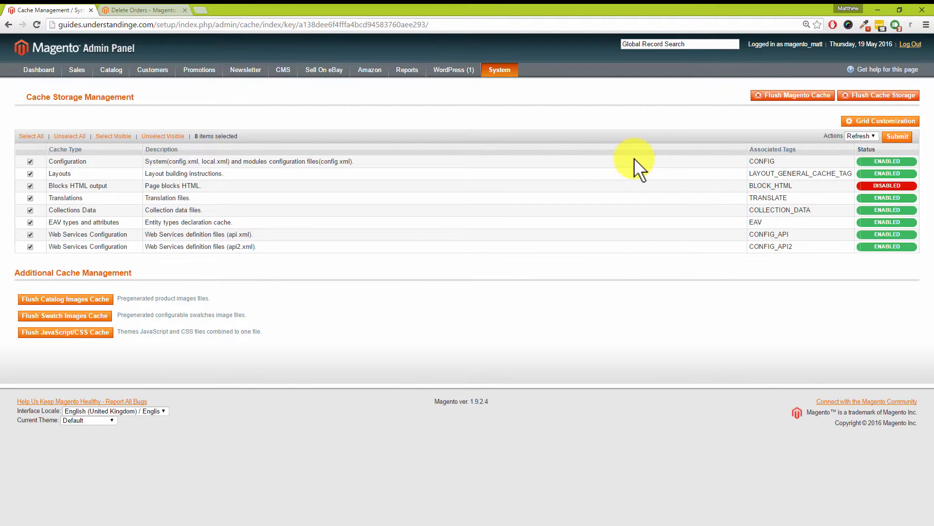
{"action": "left_click", "coordinate": [896, 138]}
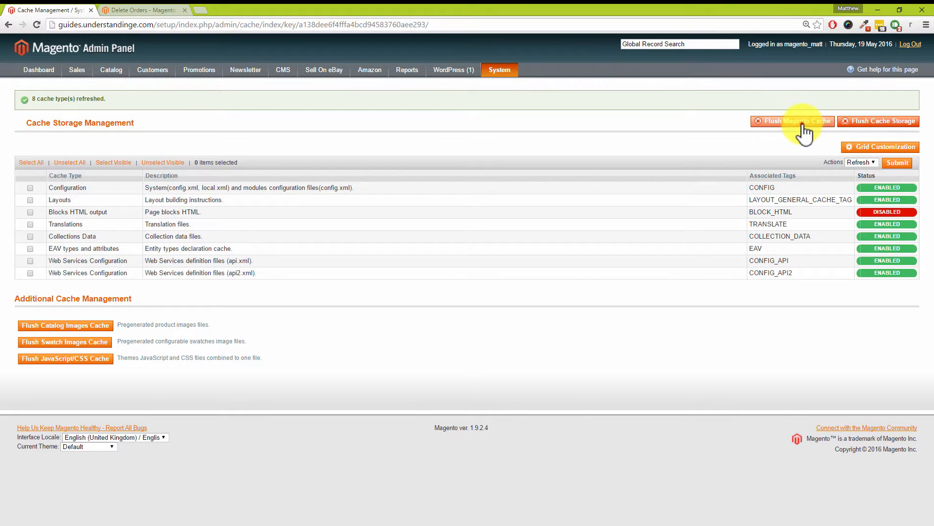
Step: Flush the Magento cache and the cache storage, confirming the flush
{"action": "left_click", "coordinate": [804, 125]}
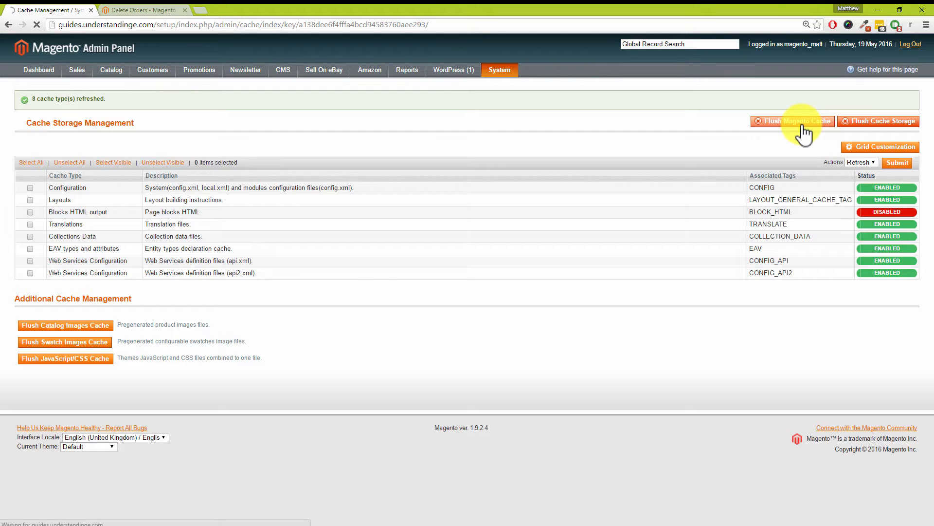
{"action": "left_click", "coordinate": [880, 125]}
{"action": "left_click", "coordinate": [506, 88]}
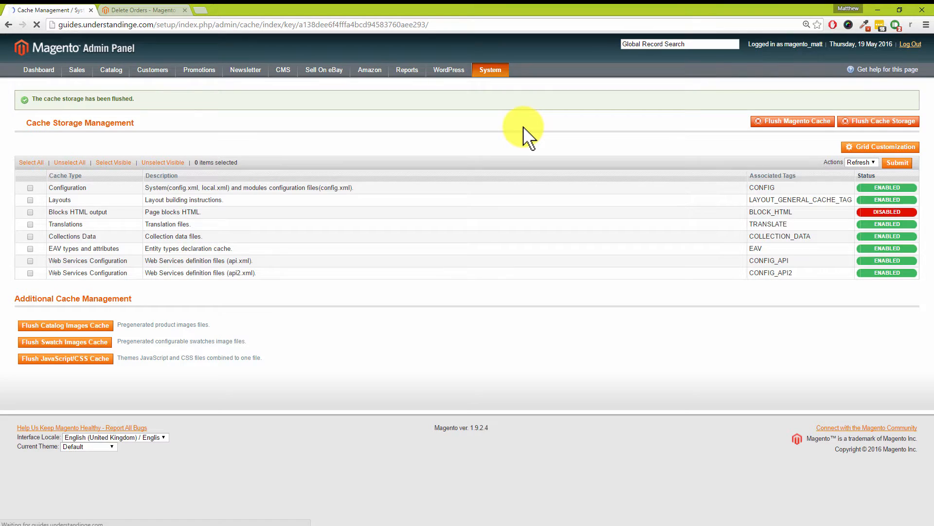
Step: Log out of the admin panel and log back in with the prefilled credentials
{"action": "left_click", "coordinate": [910, 44]}
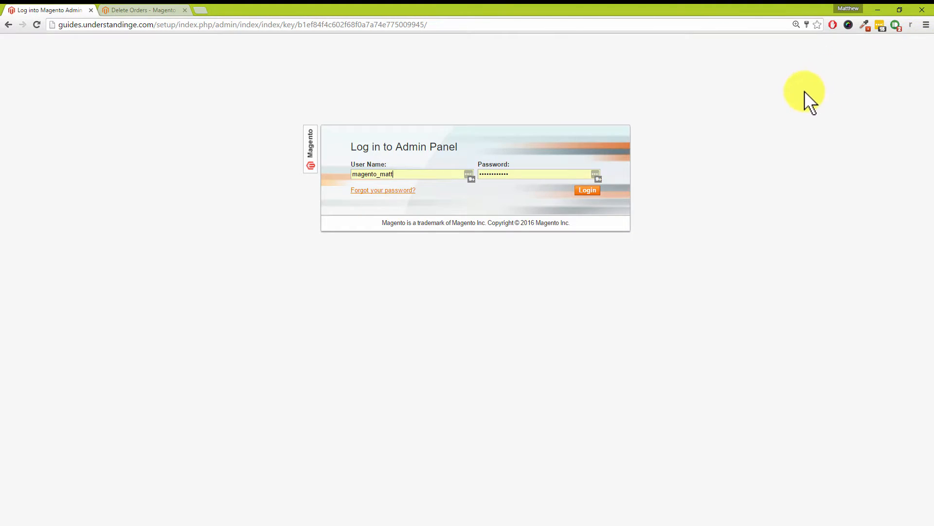
{"action": "left_click", "coordinate": [588, 190]}
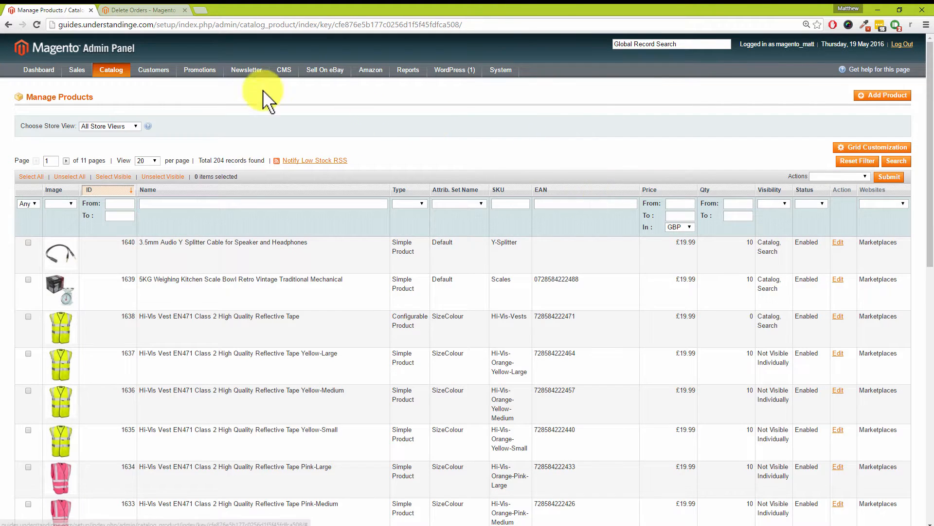
Step: Delete the Amazon UK order purchased on 3 May 2016 from the sales orders list with the Delete Order action
{"action": "mouse_move", "coordinate": [93, 68]}
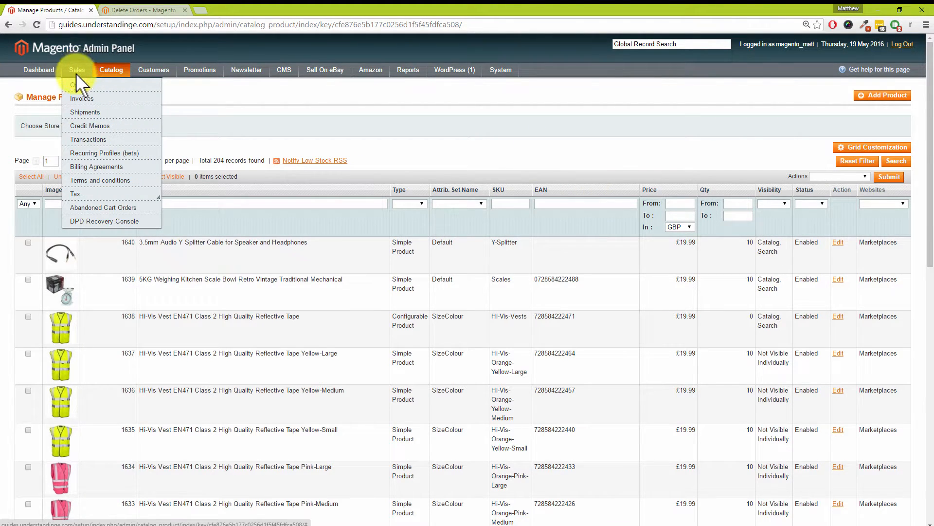
{"action": "left_click", "coordinate": [75, 83]}
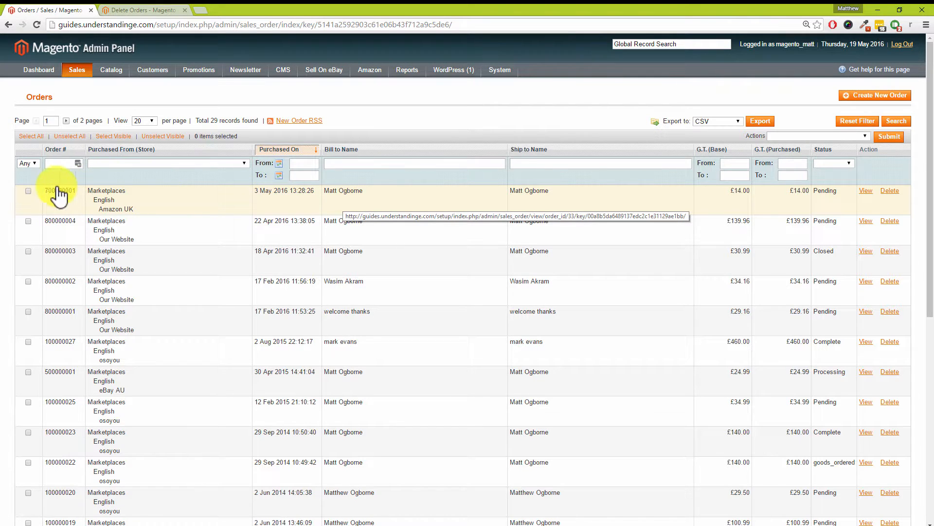
{"action": "left_click", "coordinate": [27, 191]}
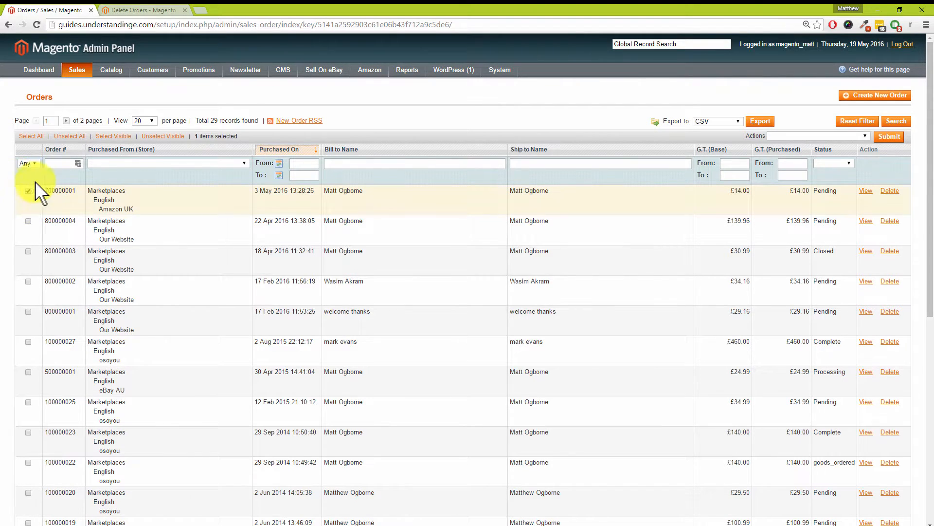
{"action": "left_click", "coordinate": [865, 136]}
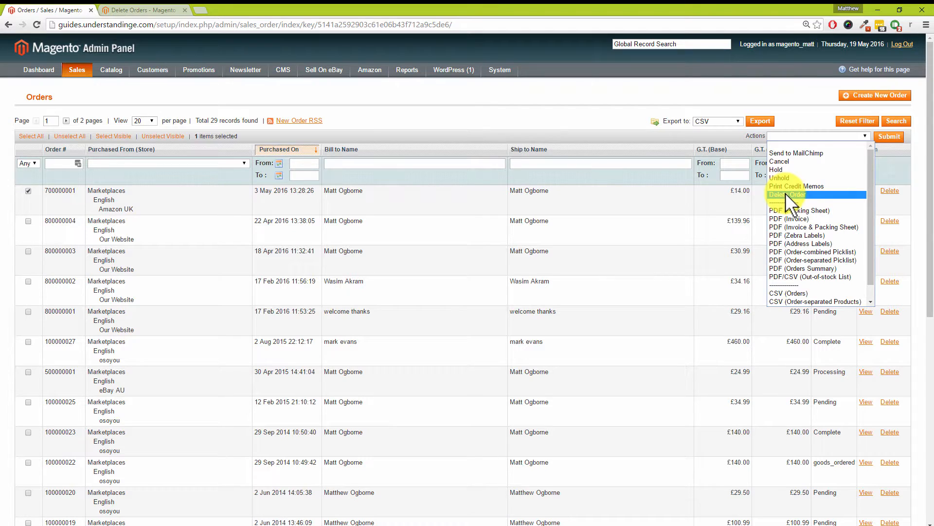
{"action": "left_click", "coordinate": [836, 194]}
{"action": "left_click", "coordinate": [883, 141]}
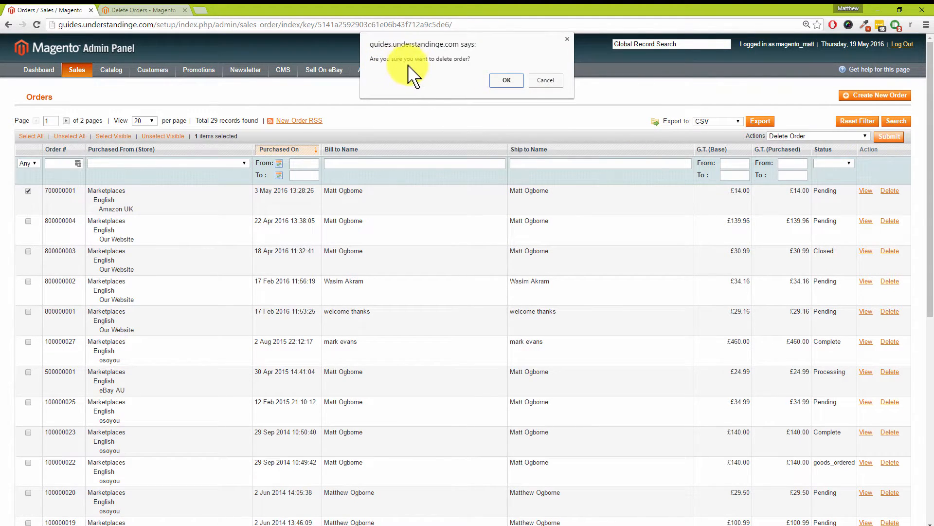
{"action": "left_click", "coordinate": [511, 82]}
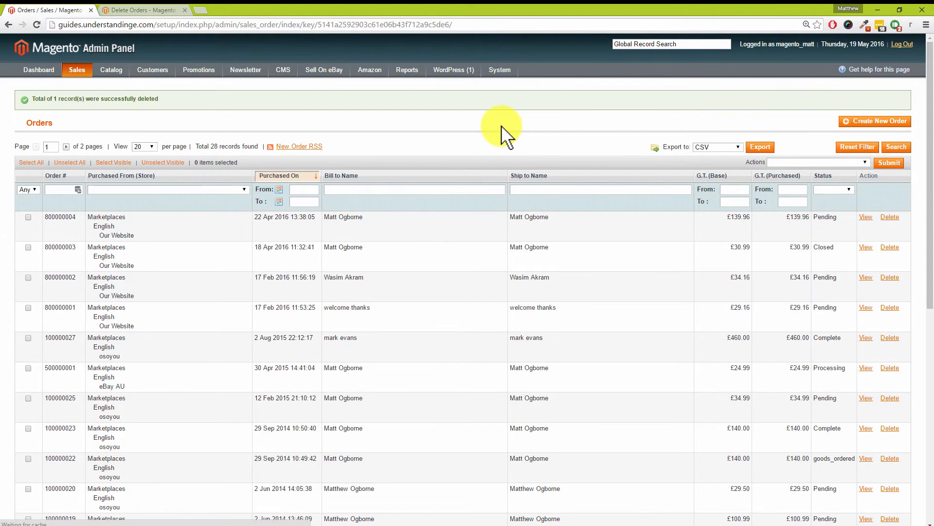